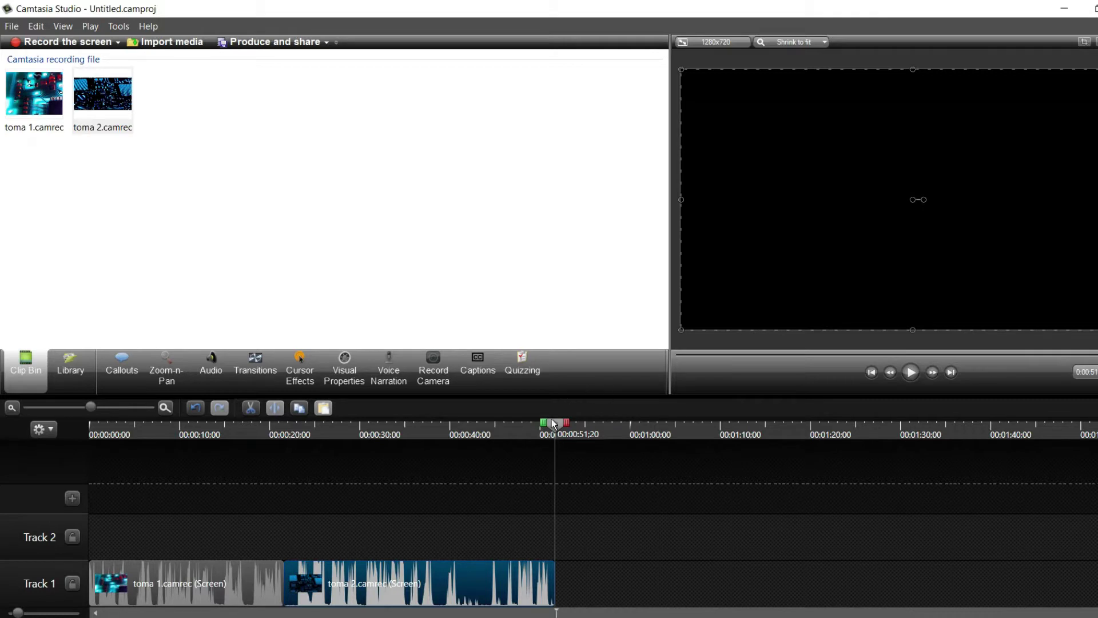
Return the playhead to the timeline start and separate video and audio for both toma 1 and toma 2 on Track 1.
drag(559, 431, 74, 460)
drag(179, 541, 405, 580)
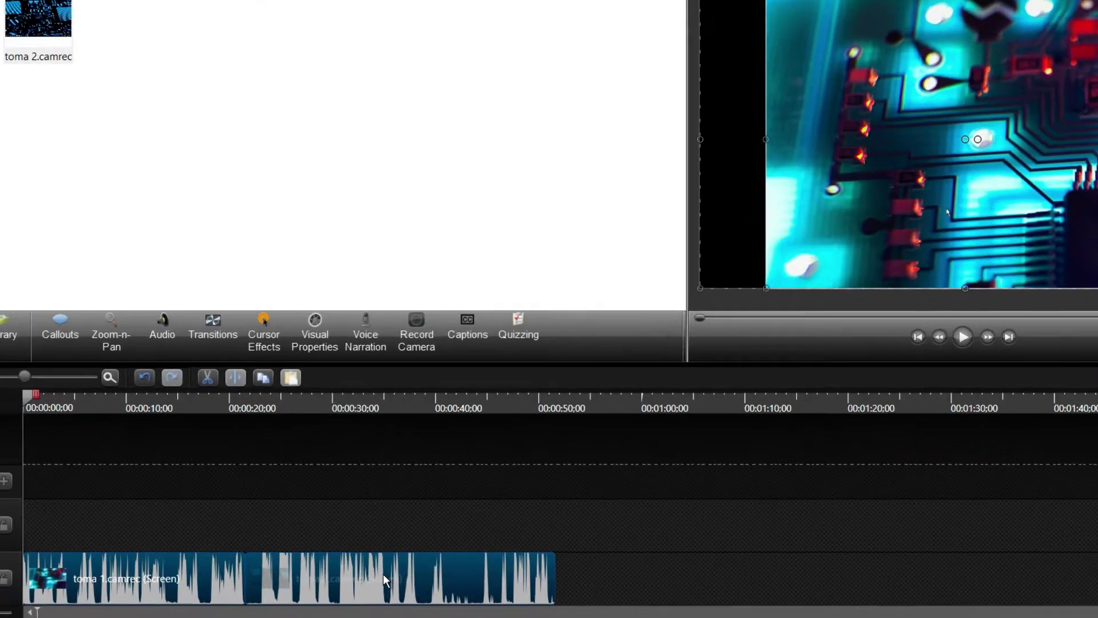
right_click(384, 579)
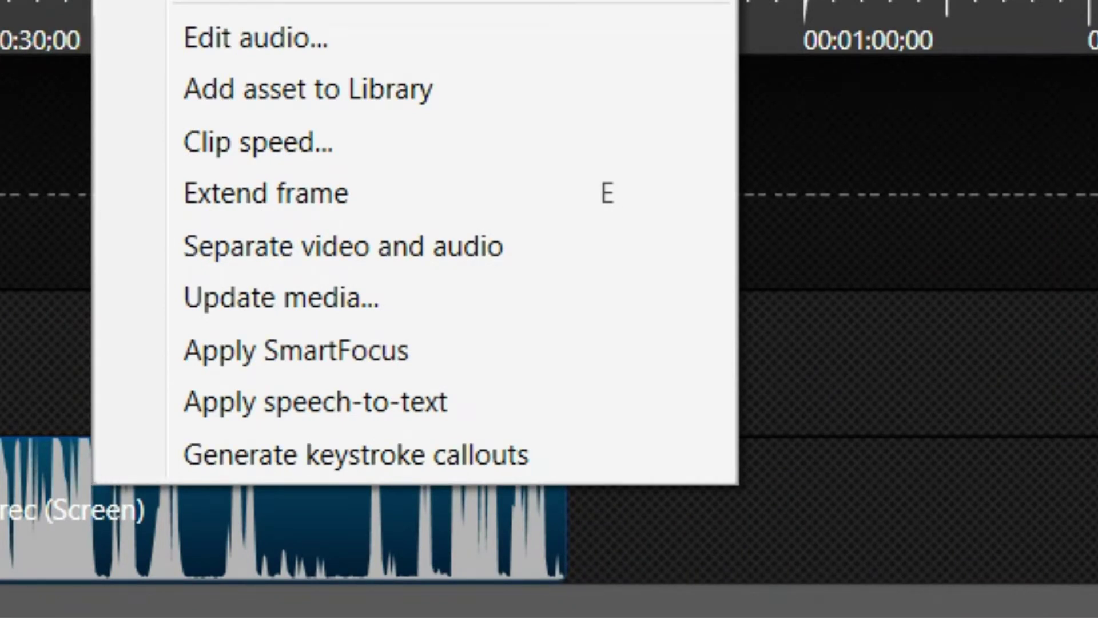
click(296, 250)
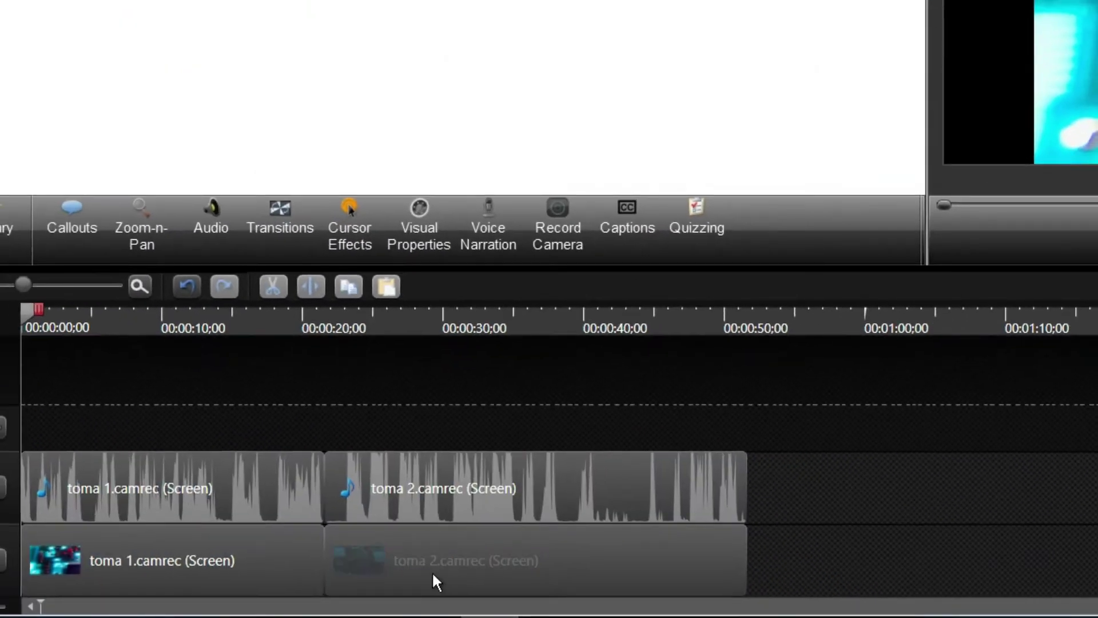
Delete the separated audio clips of toma 1 and toma 2 from Track 2, keeping the playhead at the timeline start.
drag(864, 497, 117, 490)
key(Delete)
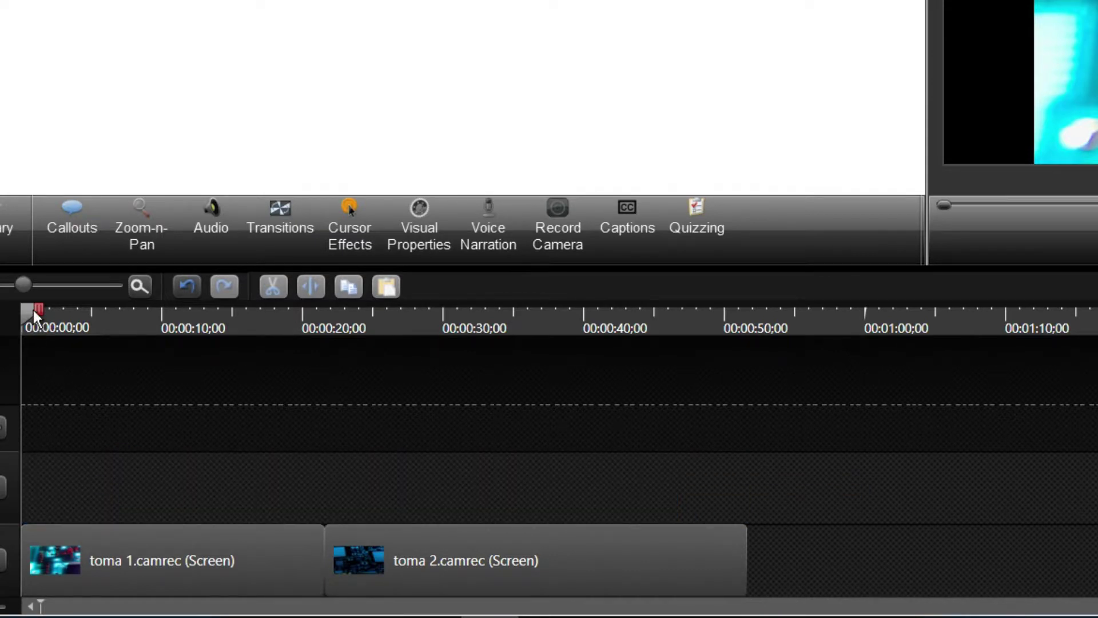
drag(33, 311, 5, 336)
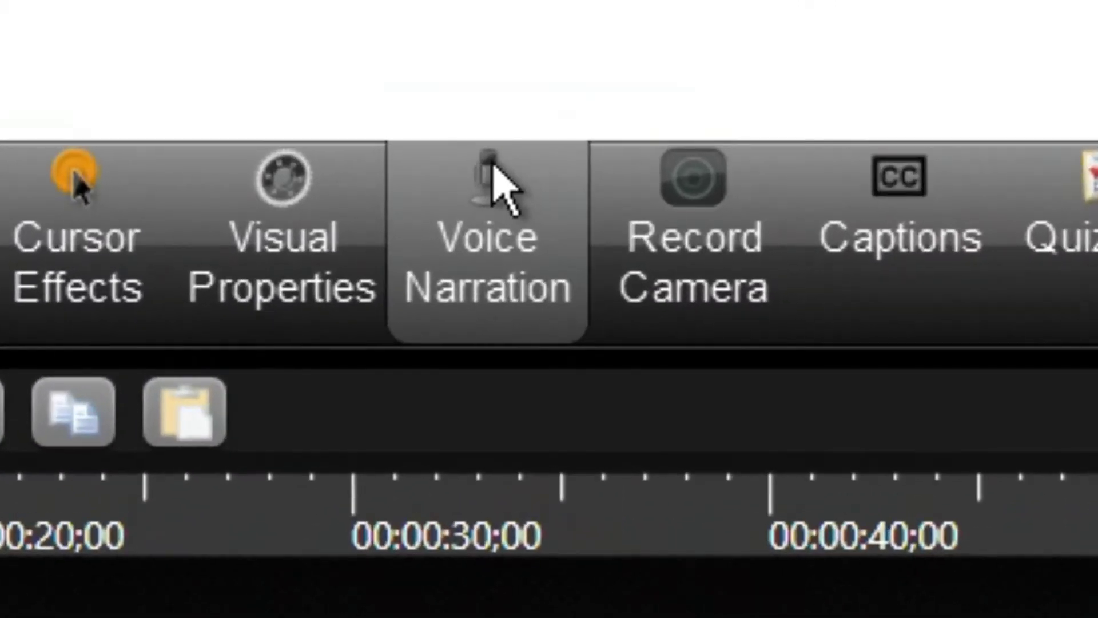
Open the voice narration options and switch speaker muting during recording on and back off.
click(377, 386)
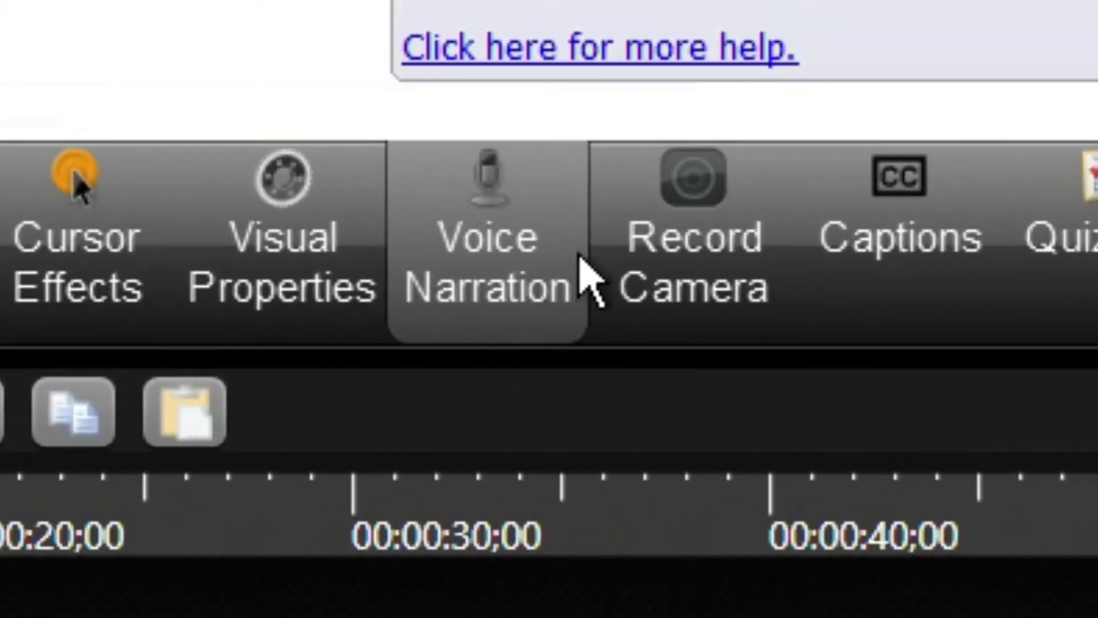
click(493, 229)
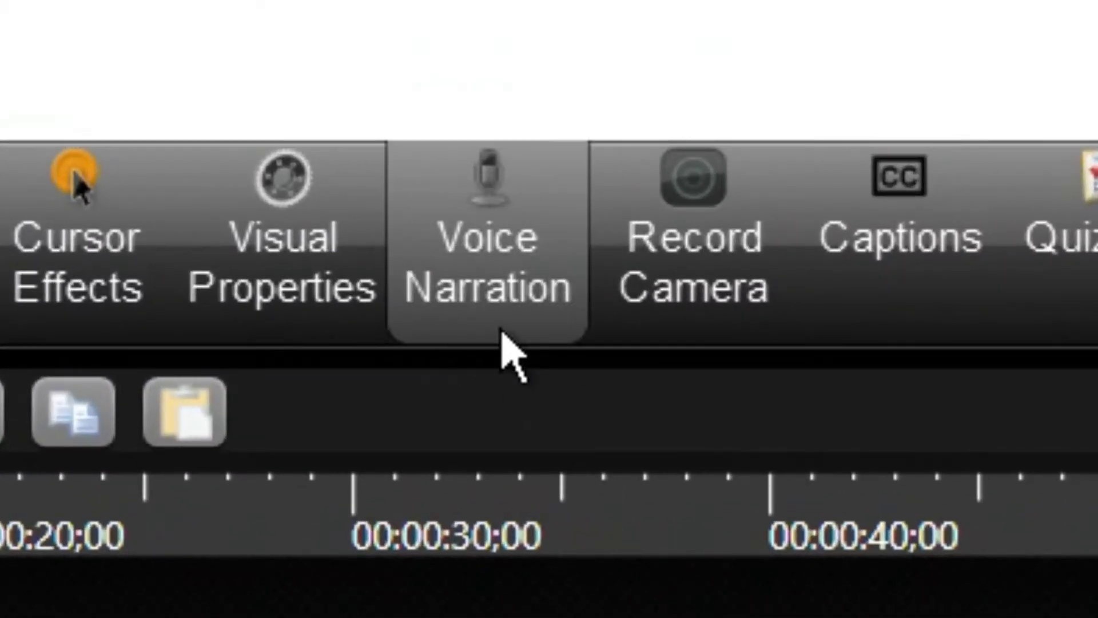
click(467, 289)
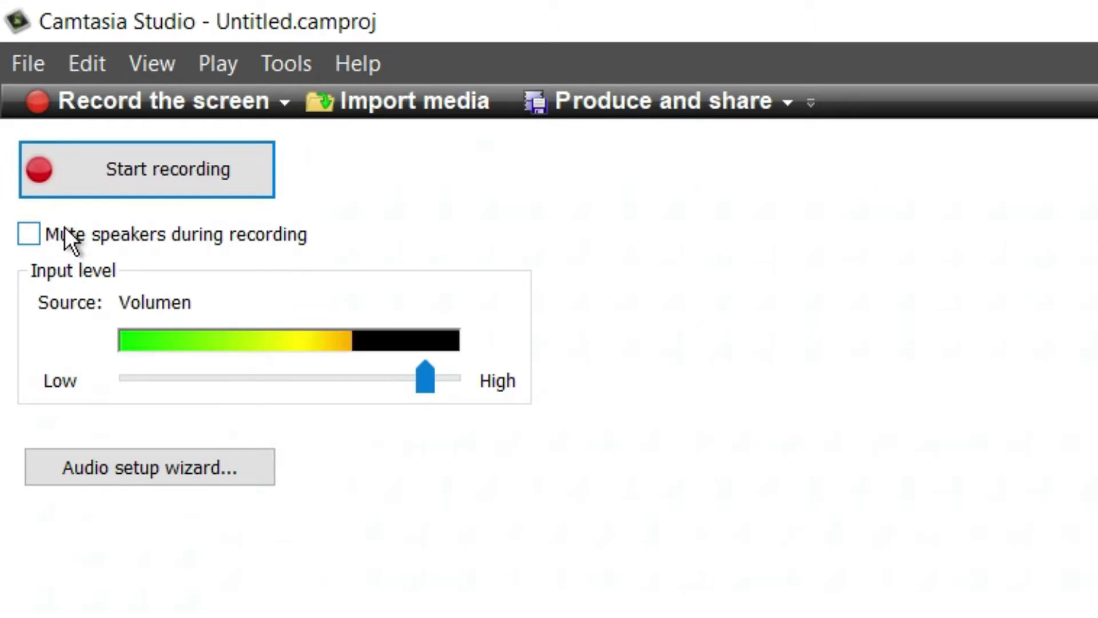
click(27, 235)
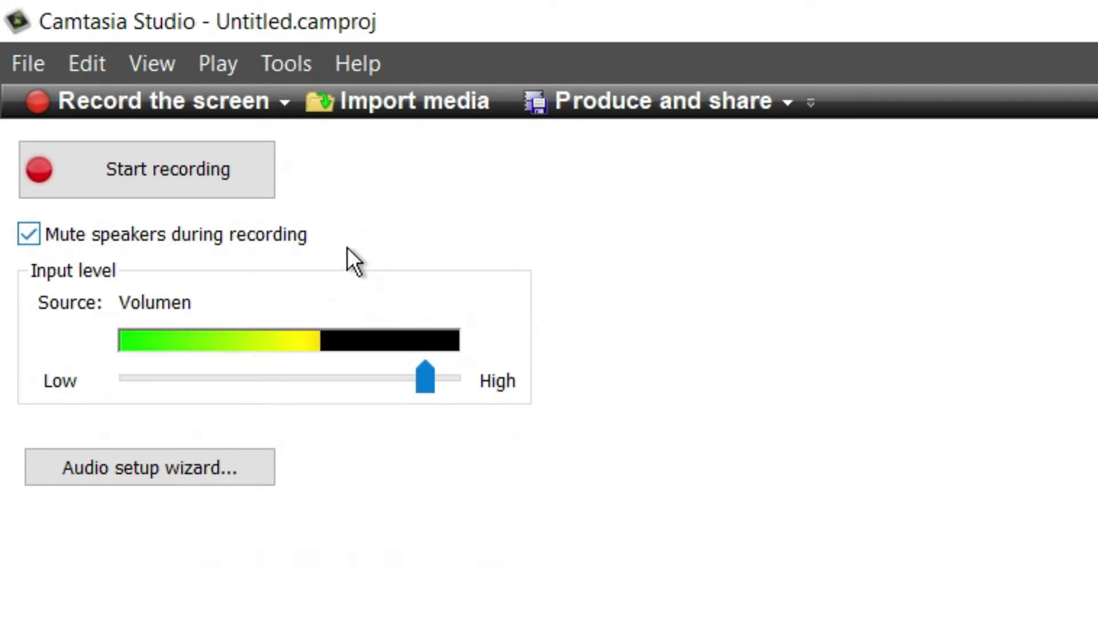
click(30, 231)
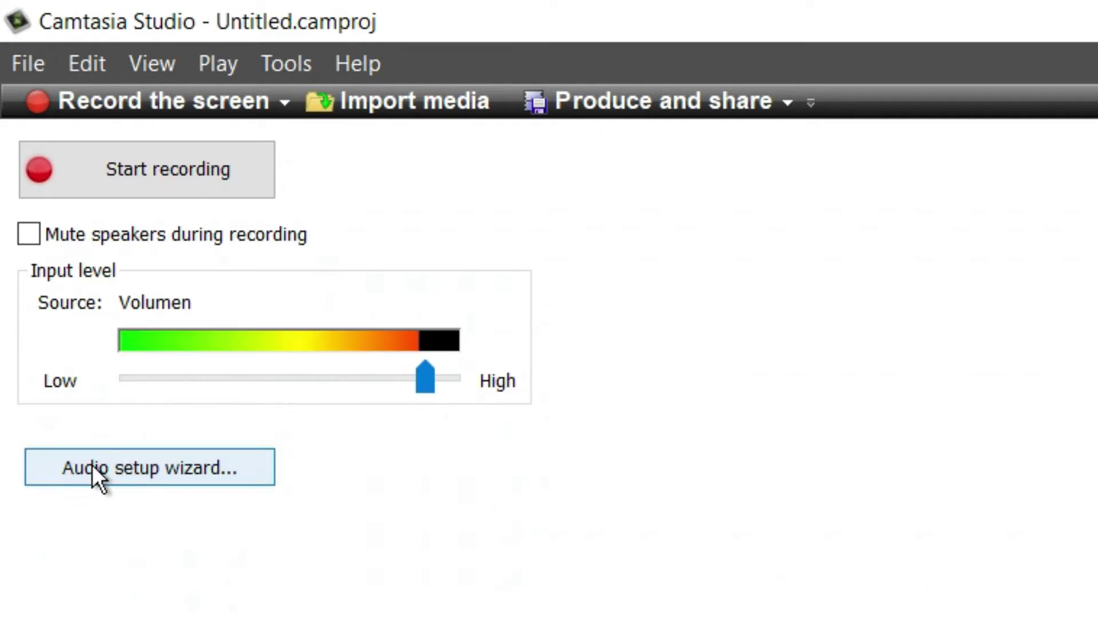
Open the audio setup wizard and examine the available audio devices and manual input sources.
click(150, 463)
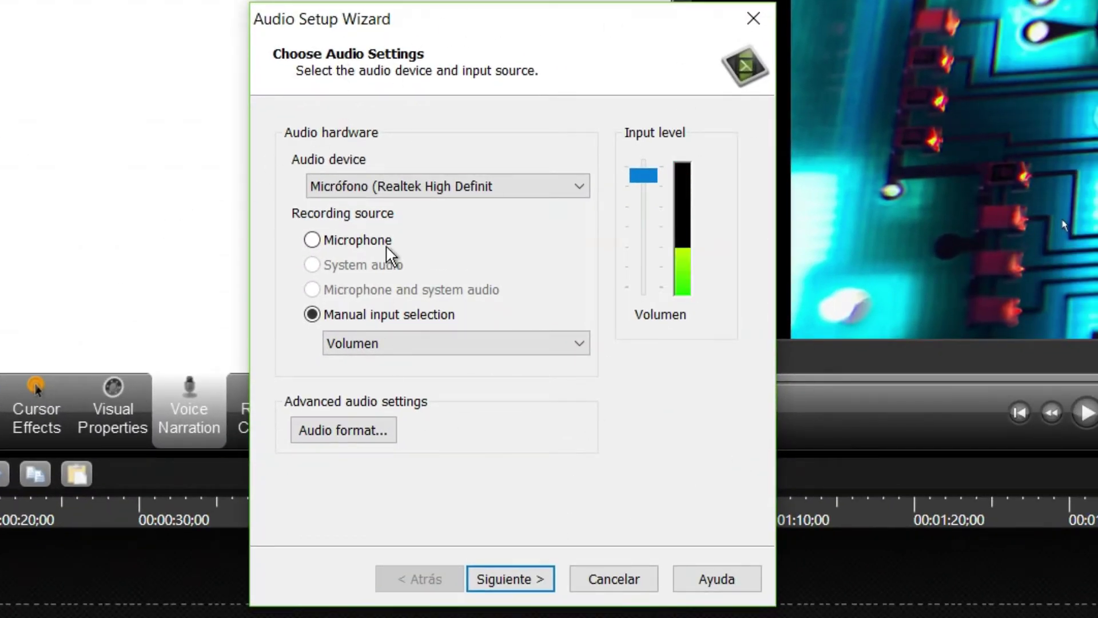
click(580, 186)
click(581, 187)
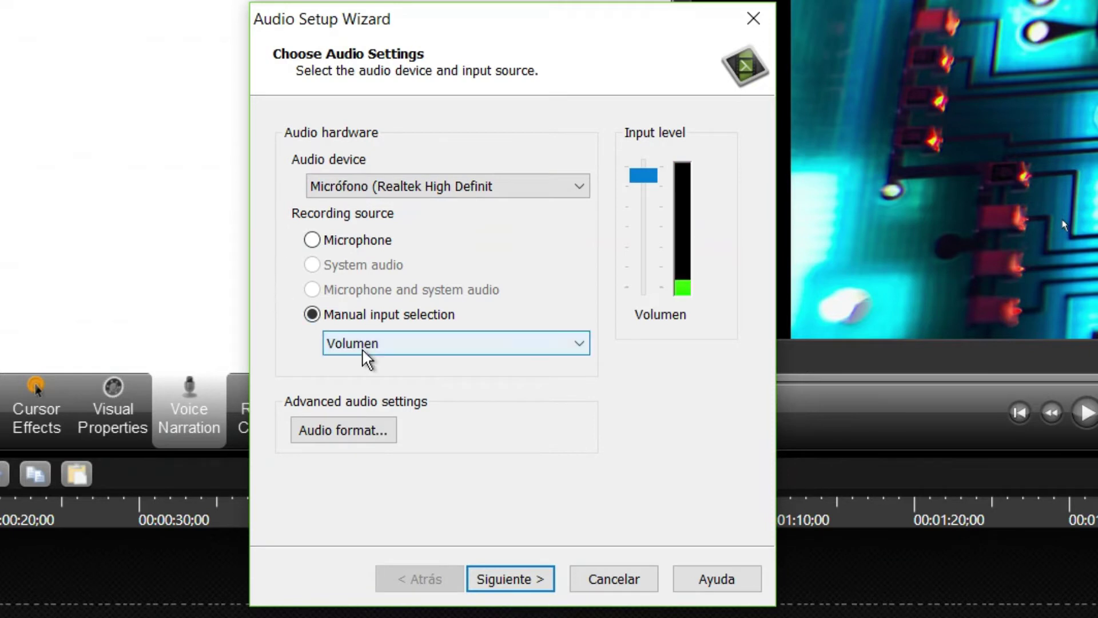
click(581, 346)
click(583, 349)
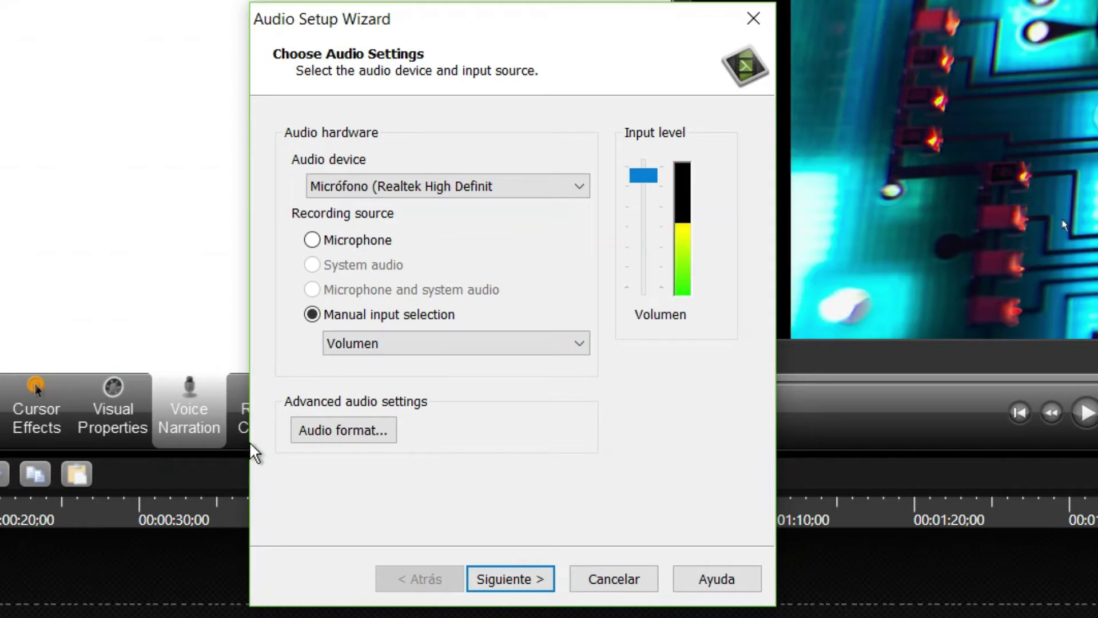
Try the 44,100 KHz; 16 bit; Estéreo attributes in the audio format settings, check the name and format options, and cancel out of the wizard.
click(374, 438)
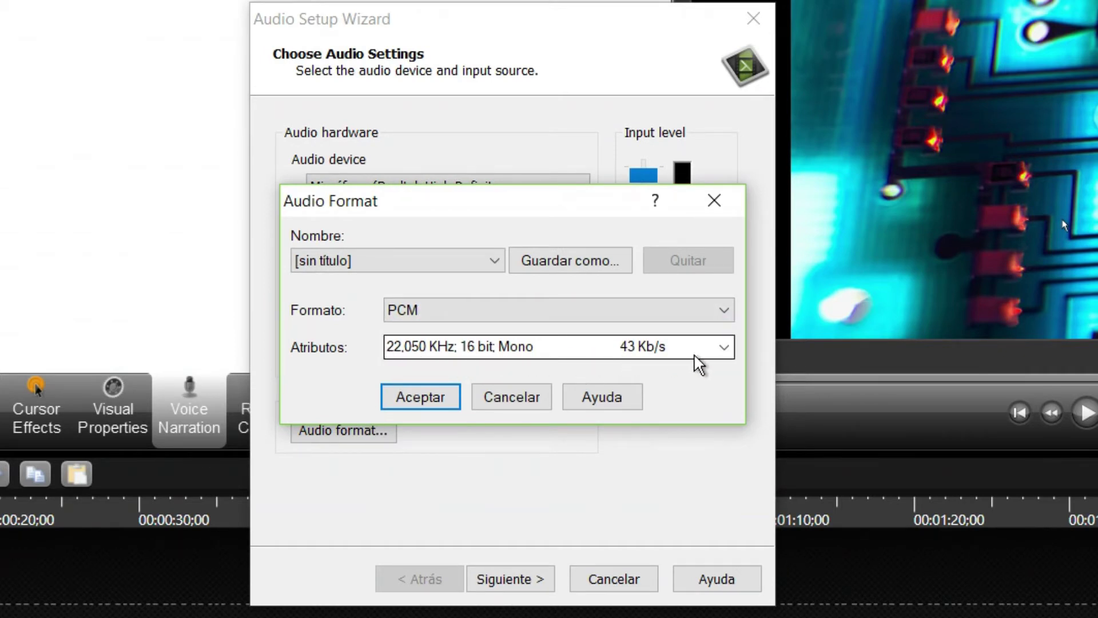
click(729, 350)
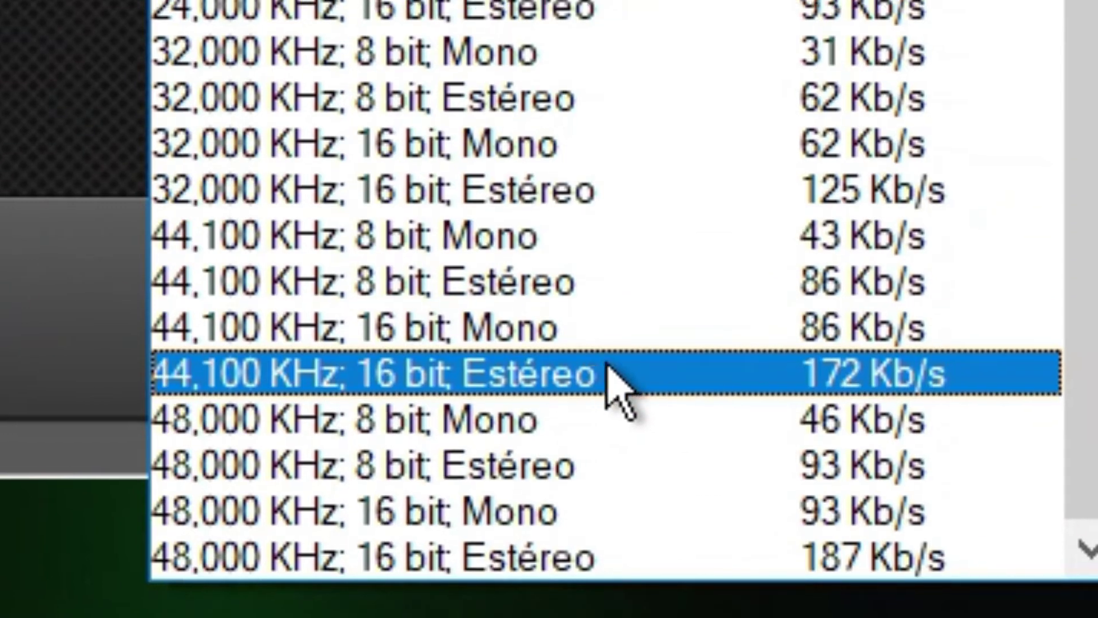
click(594, 367)
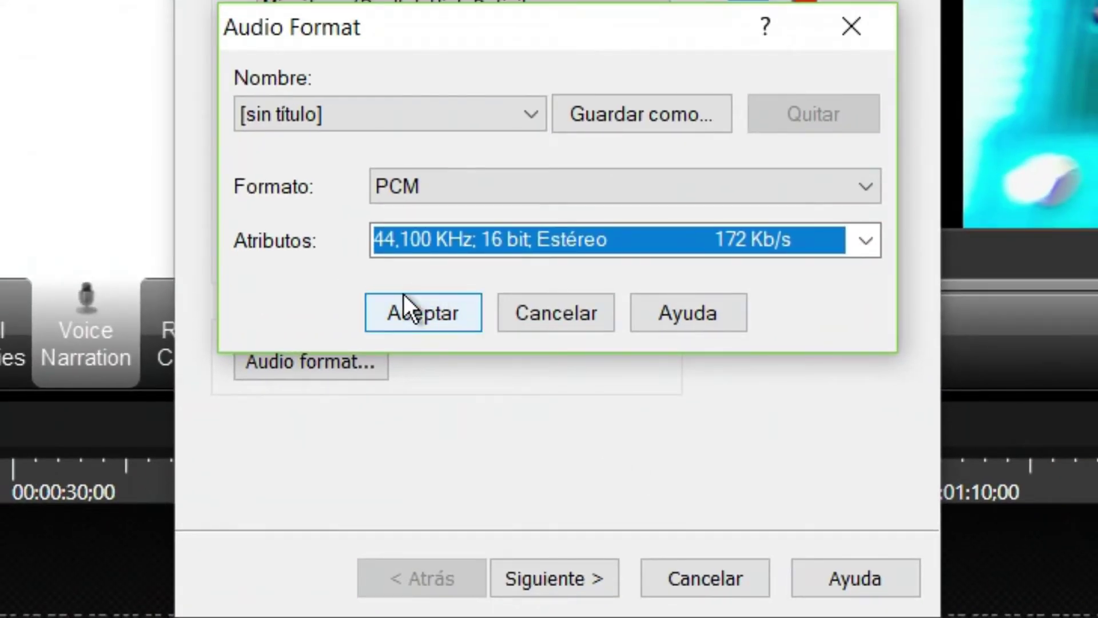
click(530, 114)
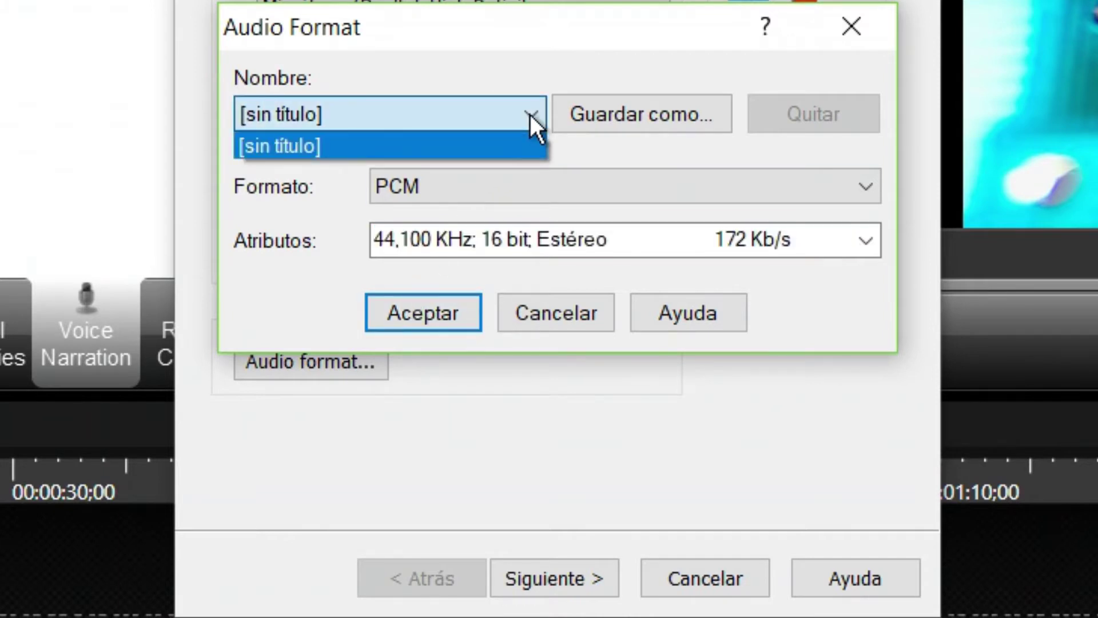
click(530, 114)
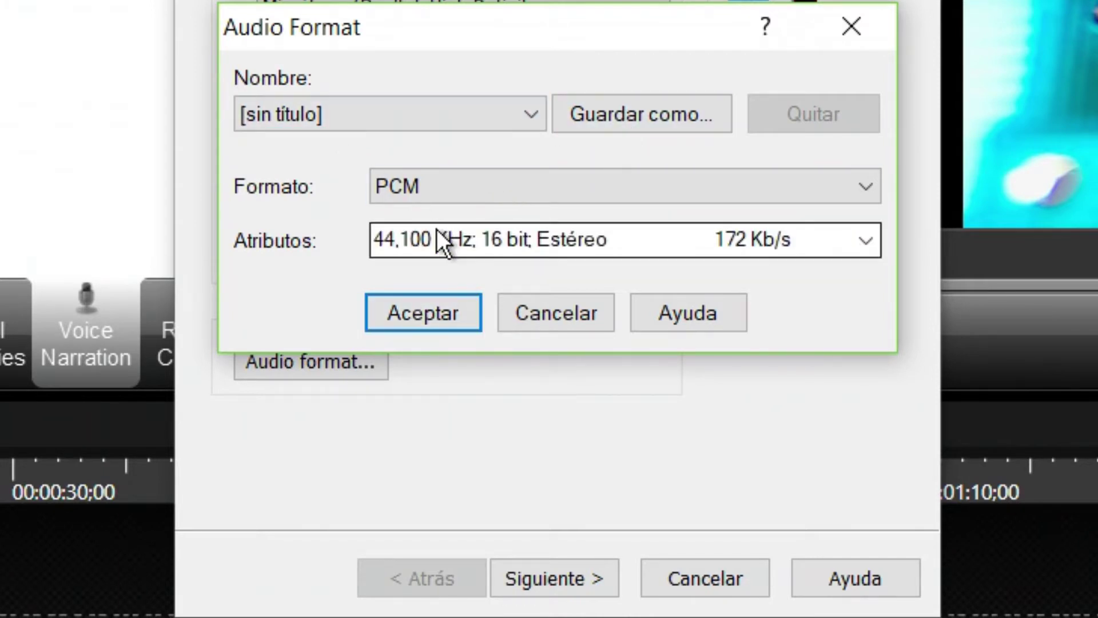
click(468, 177)
click(467, 178)
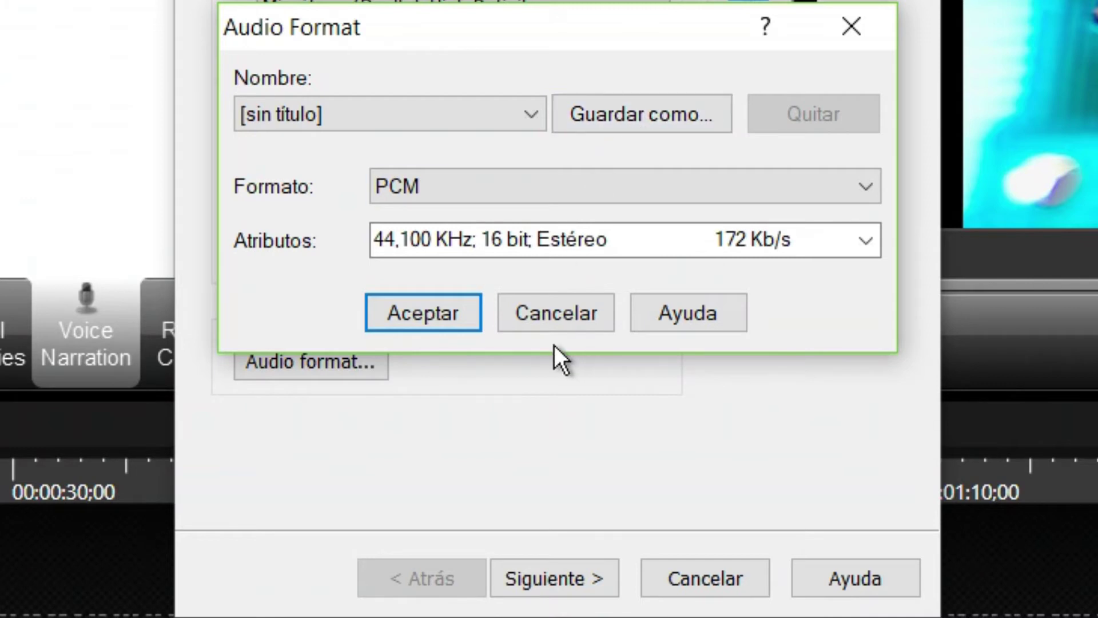
click(564, 313)
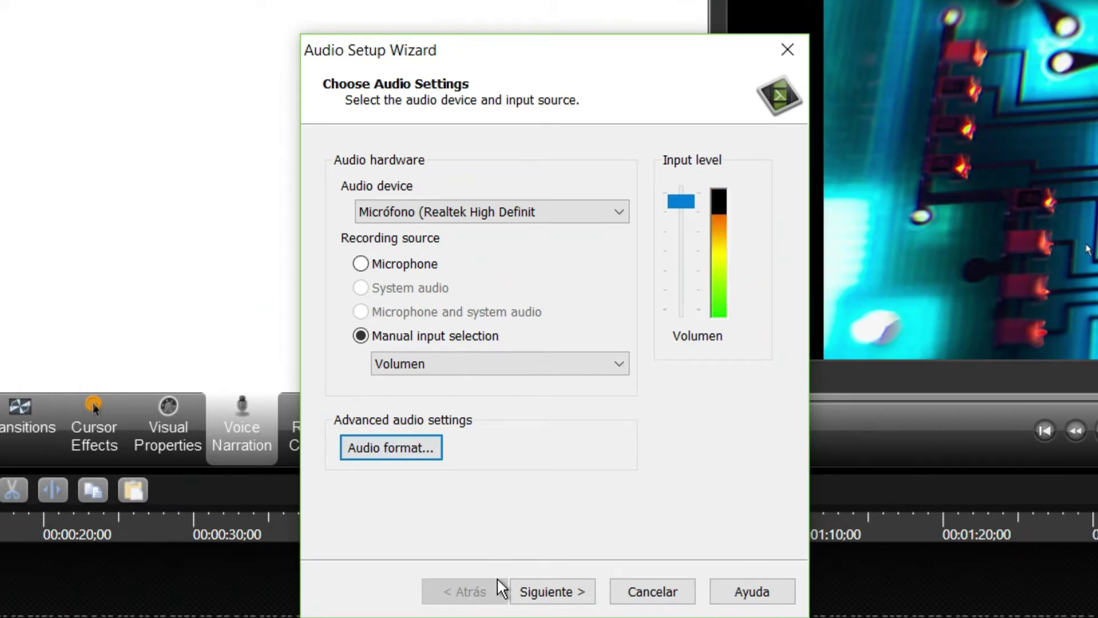
click(780, 50)
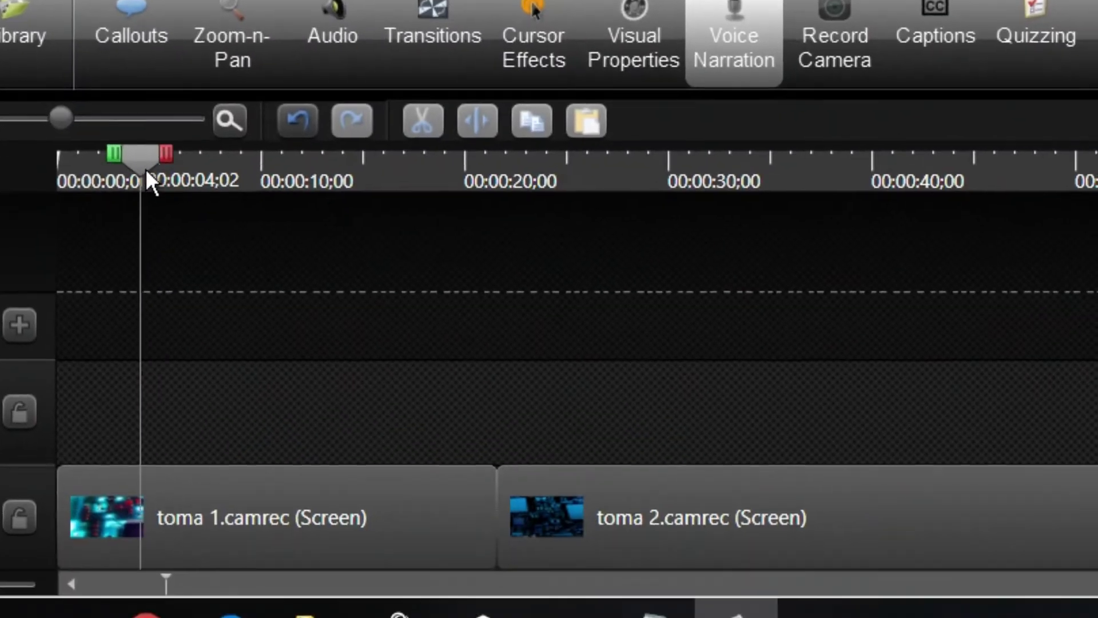
Place the playhead at 00:00:04;26 and record a voice narration of about 31 seconds from there.
drag(145, 169, 169, 191)
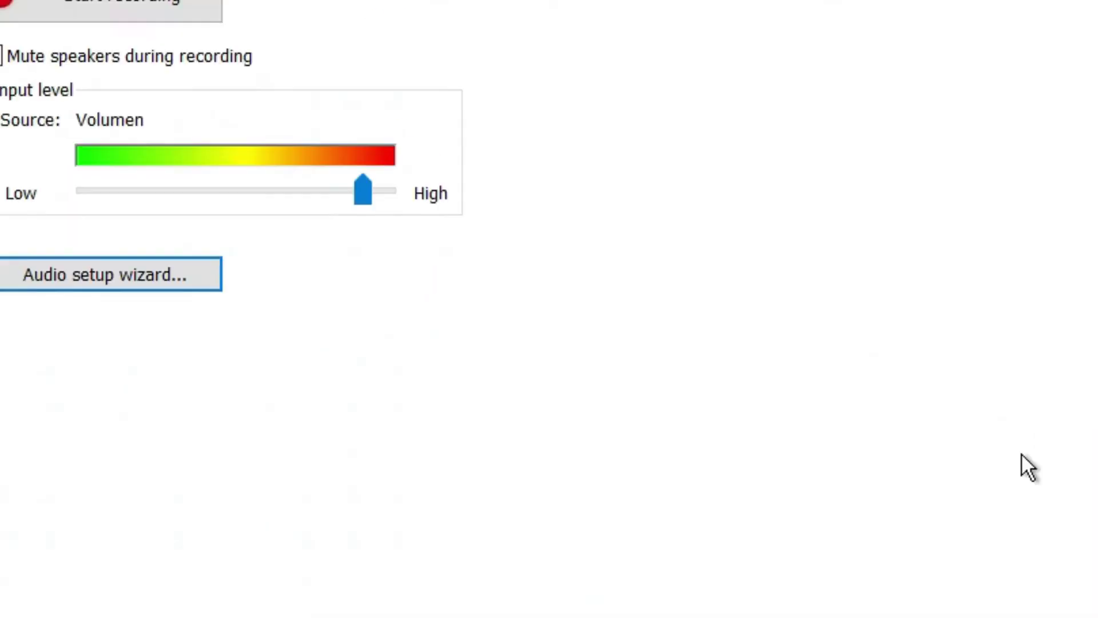
click(155, 159)
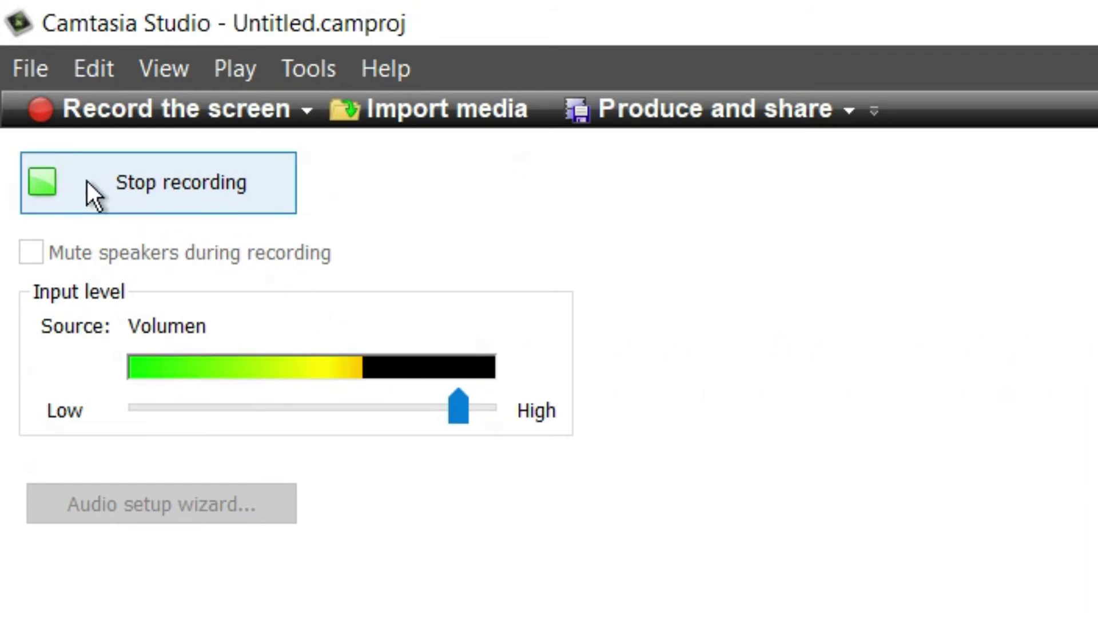
click(174, 179)
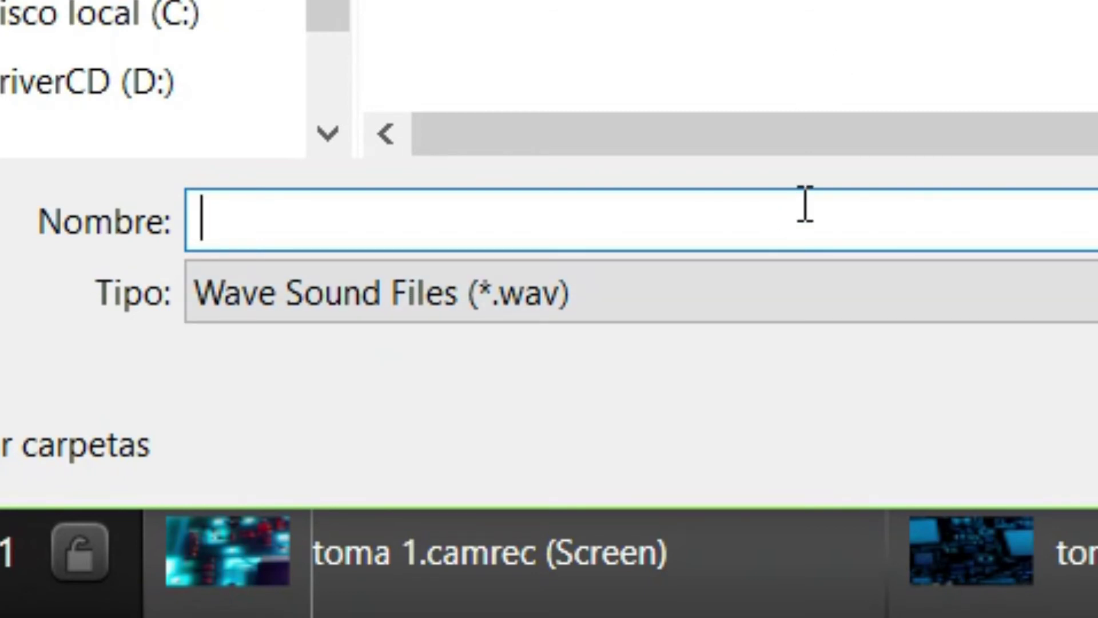
Save the recorded narration as a Wave Sound file named "toma de audio 1".
text(toma de audio 1)
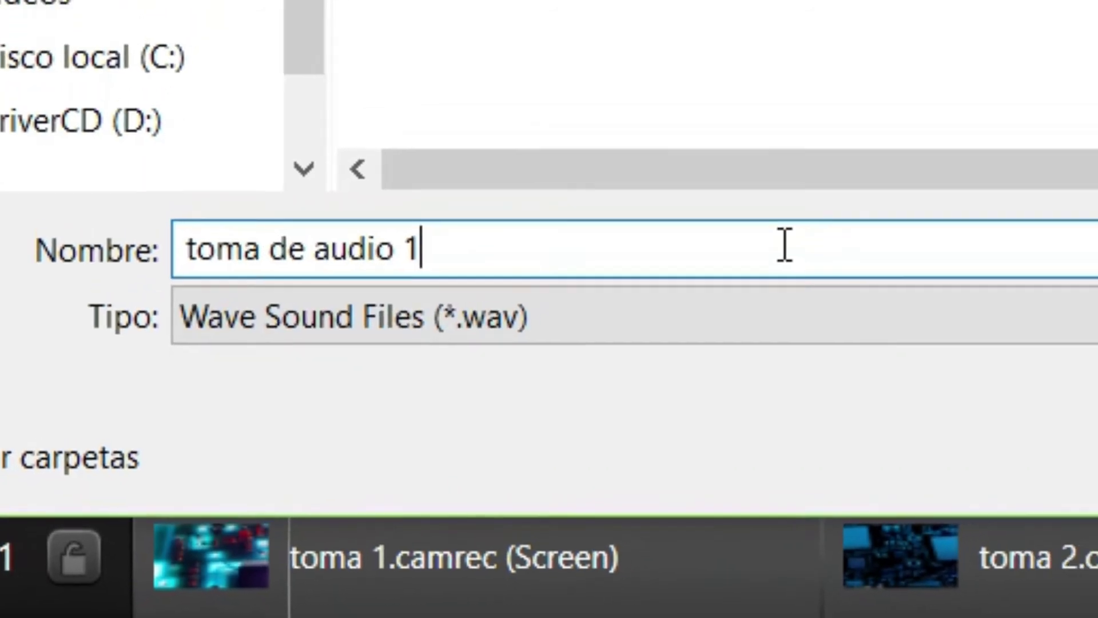
key(Return)
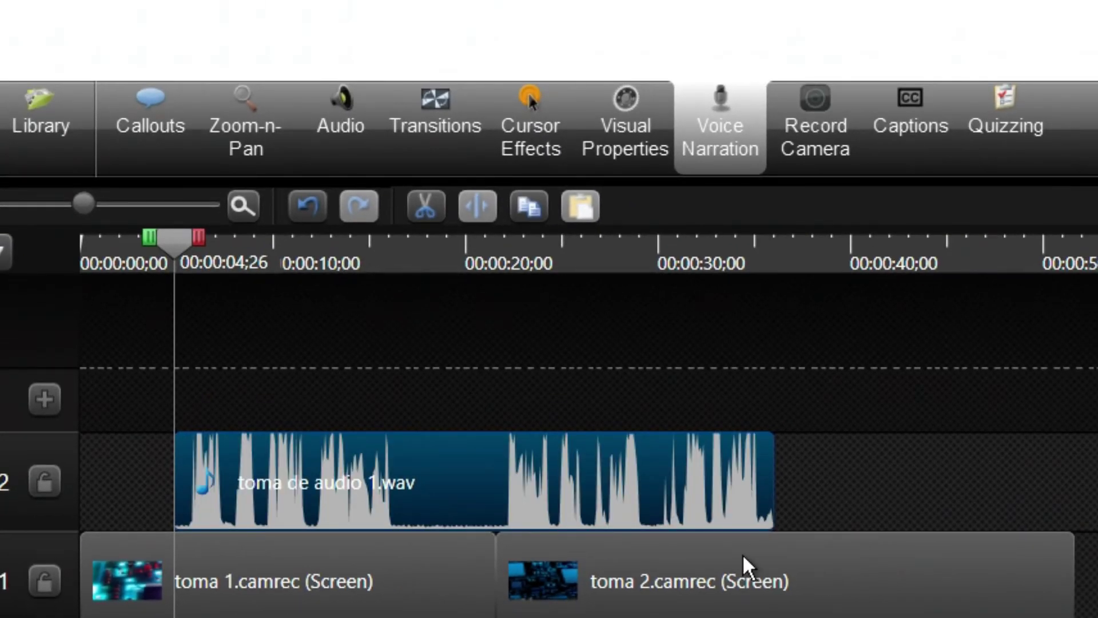
mouse_move(398, 520)
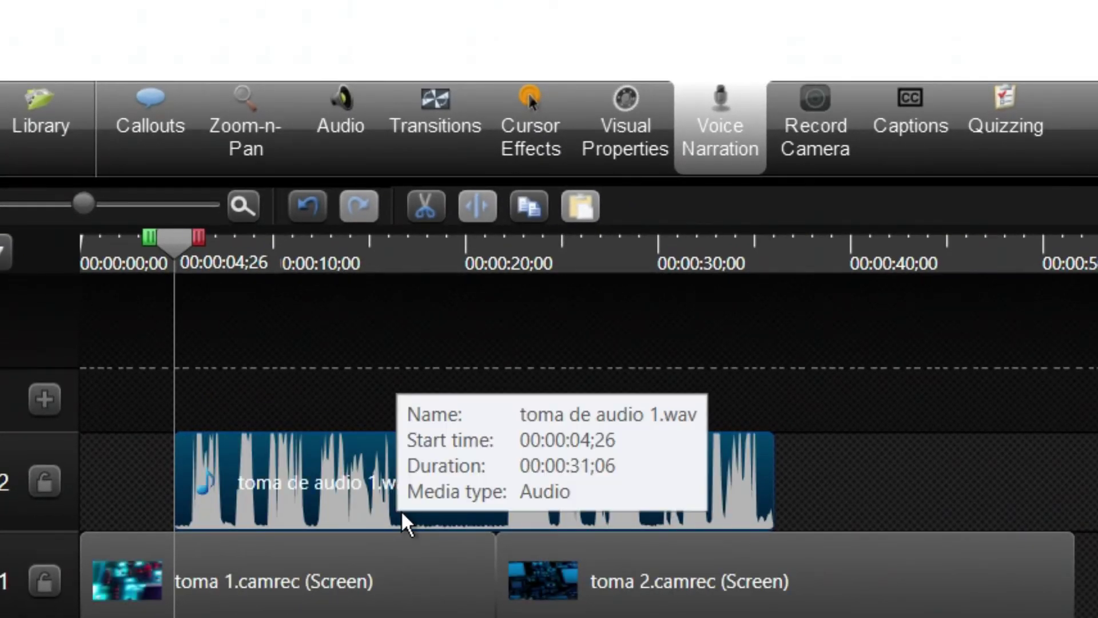